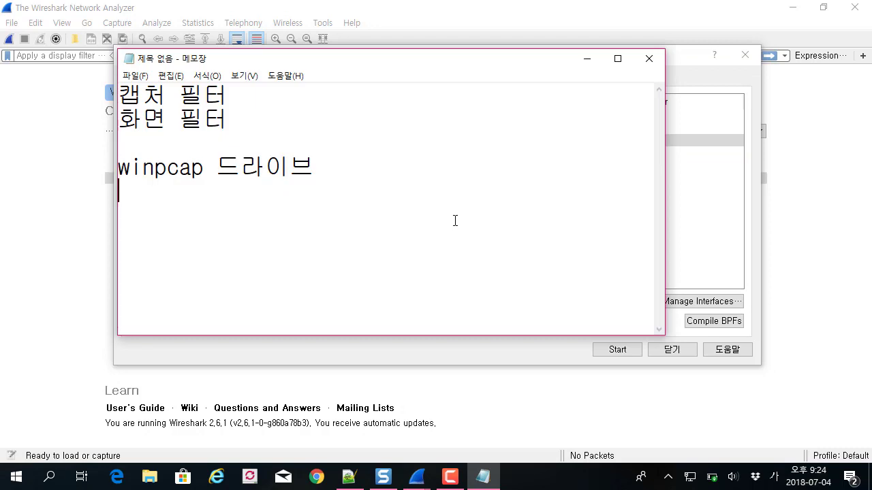
Add the line "대용량 패킷 수집 -" below the winpcap 드라이브 line in the notes.
text(댕용랴)
key(BackSpace)
key(BackSpace)
key(BackSpace)
key(BackSpace)
text(대용얄ㅇ)
key(BackSpace)
key(BackSpace)
text(량 패킷 ㅅ)
text(ㅜ집 ->)
key(BackSpace)
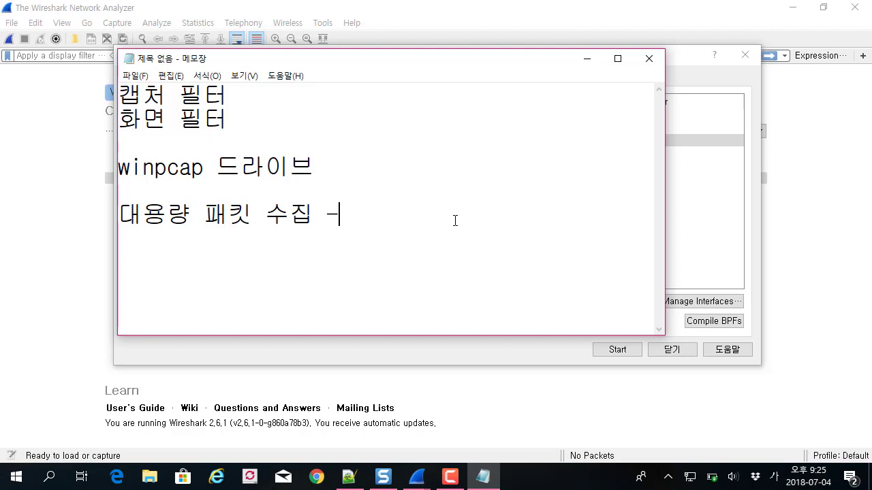
Insert the line "-> http, tcp" under 캡처 필터 in the notes, followed by a blank line.
click(334, 90)
key(Return)
text(->)
key(Hangul)
text(http)
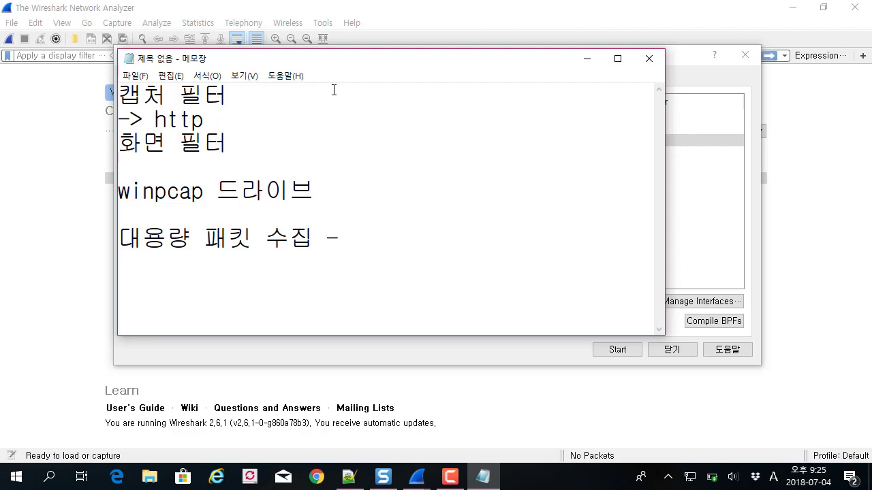
text(, tcp)
key(Return)
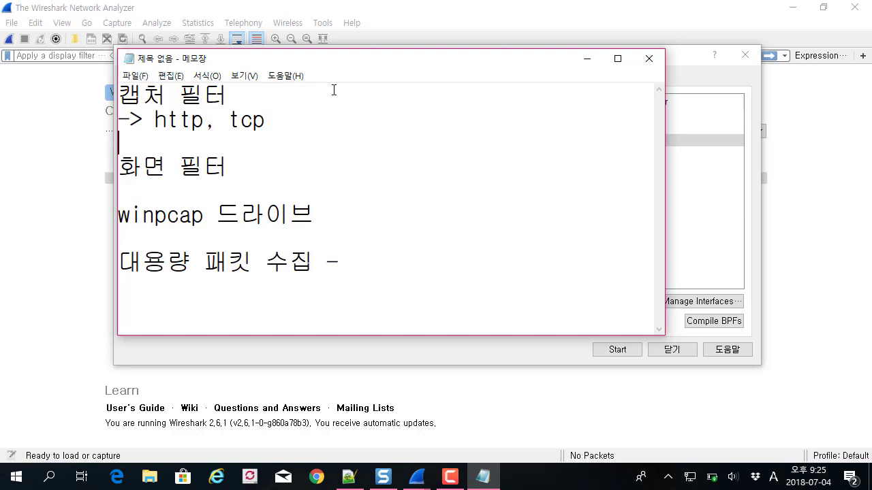
Highlight the 캡처 필터 lines in the notes and minimize Notepad to return to Wireshark's Capture Interfaces dialog.
drag(278, 116, 74, 78)
click(360, 170)
click(586, 58)
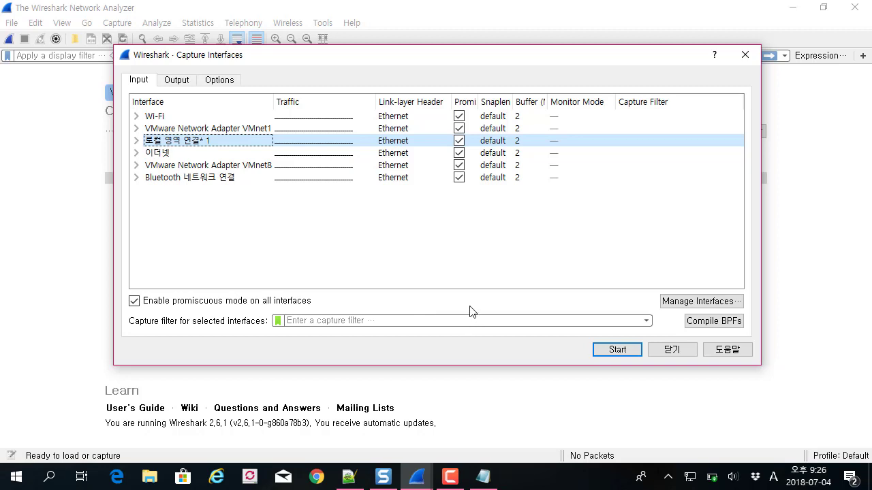
Enter tcp as the capture filter for the 로컬 영역 연결* 1 interface.
click(368, 320)
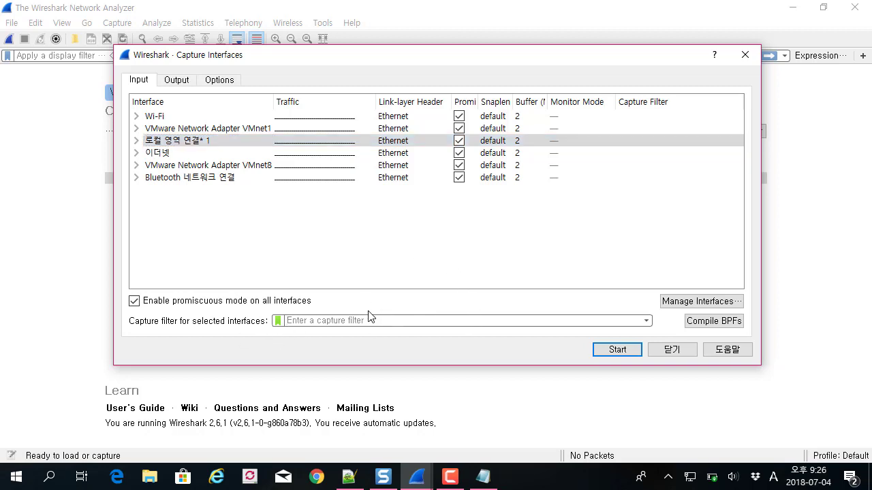
text(tp)
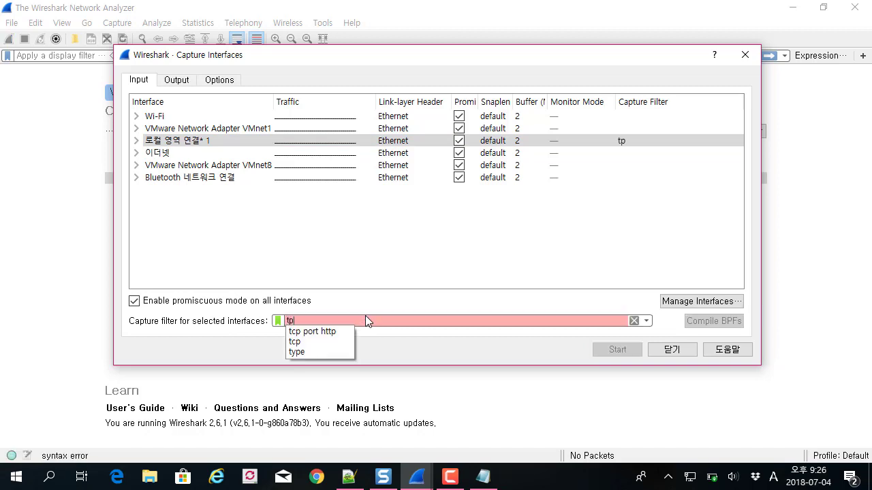
key(BackSpace)
text(cp)
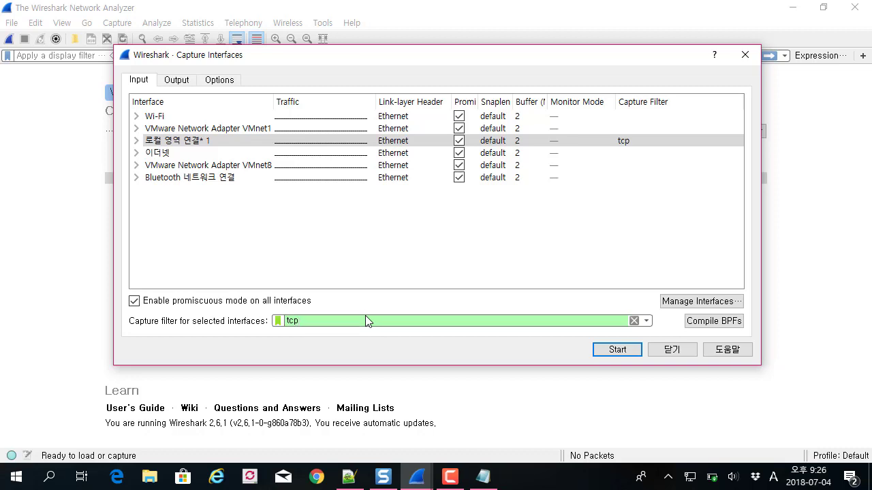
Clear the tcp capture filter of the 로컬 영역 연결* 1 interface.
key(BackSpace)
text(or)
key(BackSpace)
key(BackSpace)
key(BackSpace)
key(BackSpace)
key(BackSpace)
key(BackSpace)
key(BackSpace)
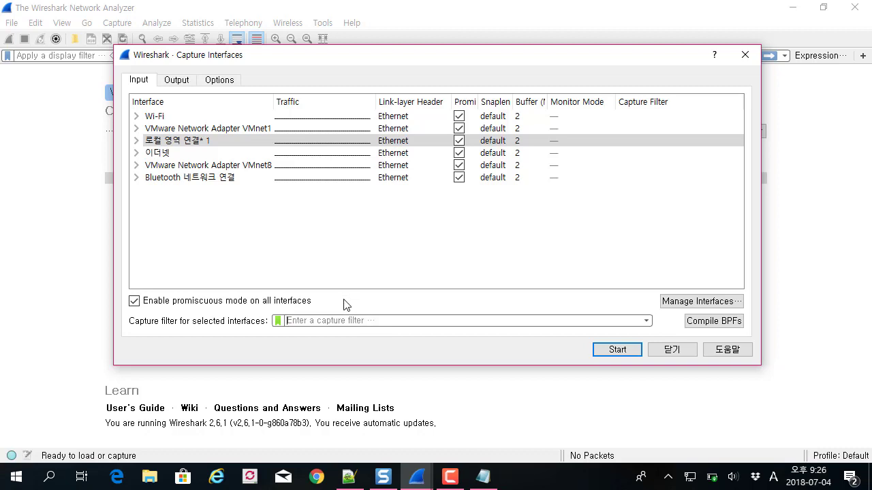
Apply the saved filter "TCP or UDP port 80 (HTTP): port 80" to 로컬 영역 연결* 1 and start the capture.
click(279, 321)
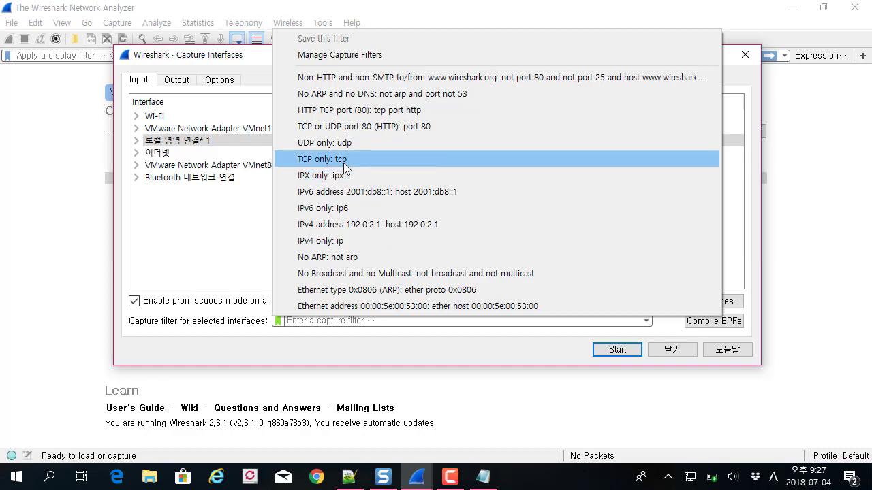
click(413, 128)
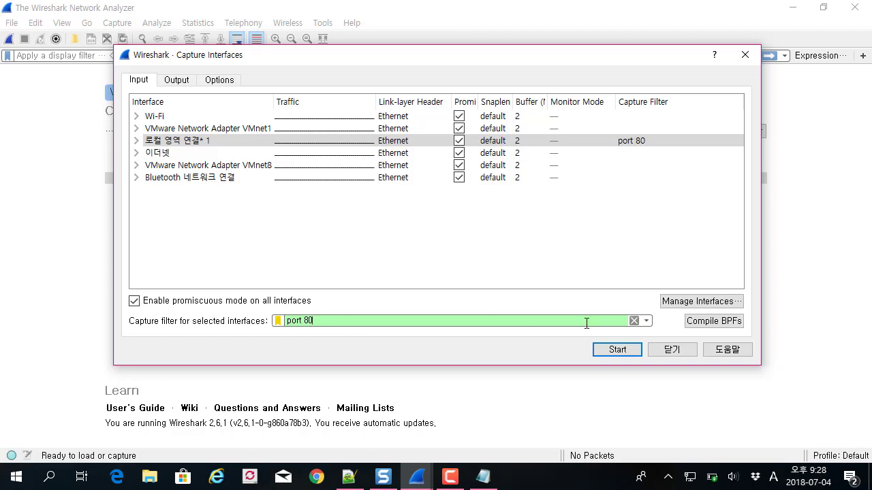
click(612, 351)
click(612, 351)
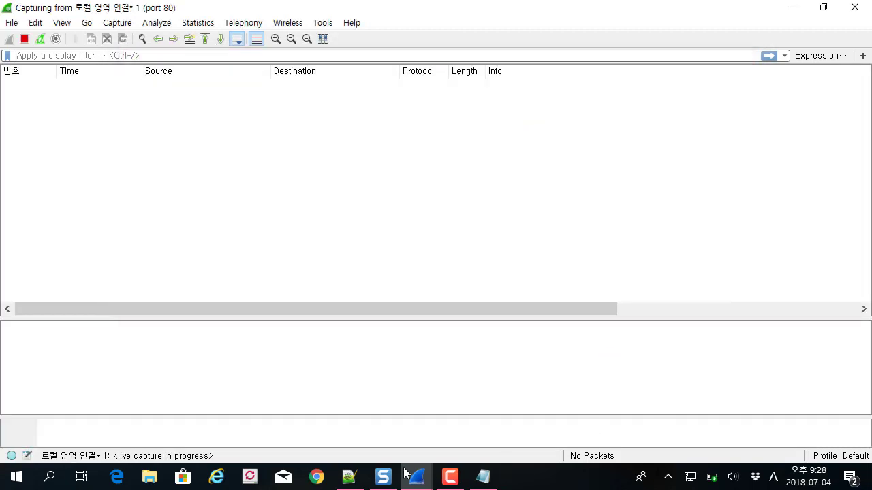
click(318, 476)
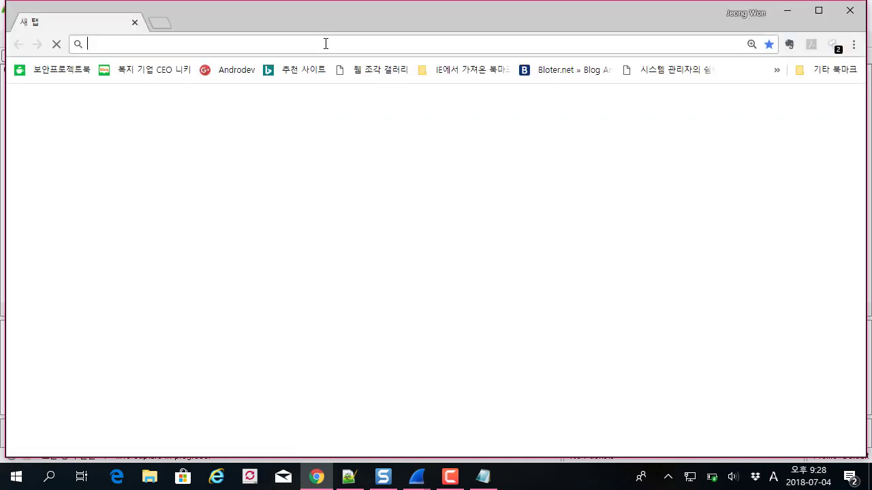
text(w)
key(Return)
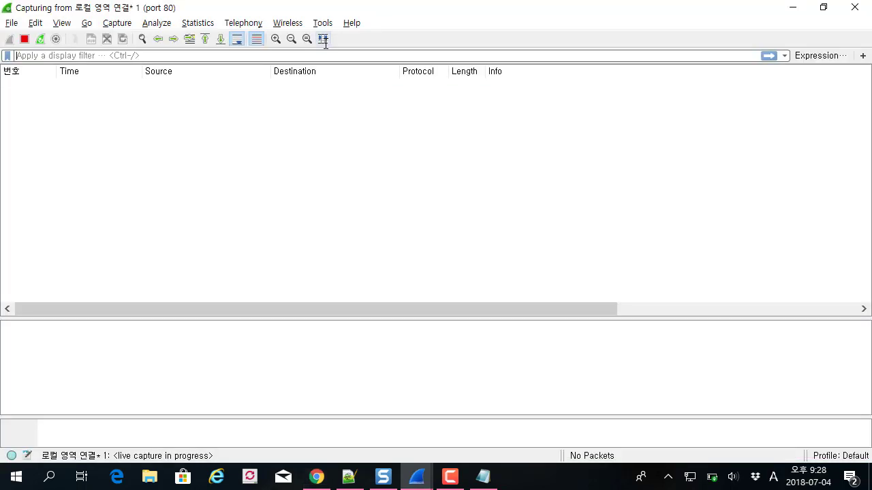
key(alt+Tab)
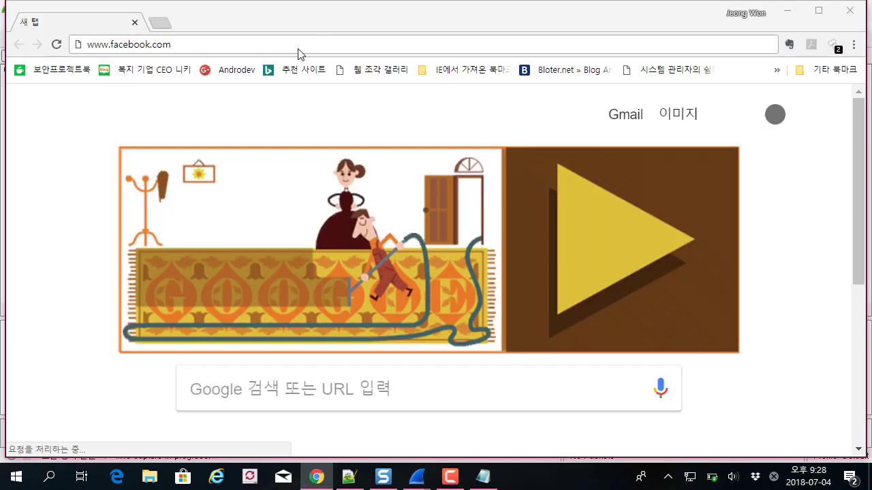
key(alt+Tab)
key(alt+Tab)
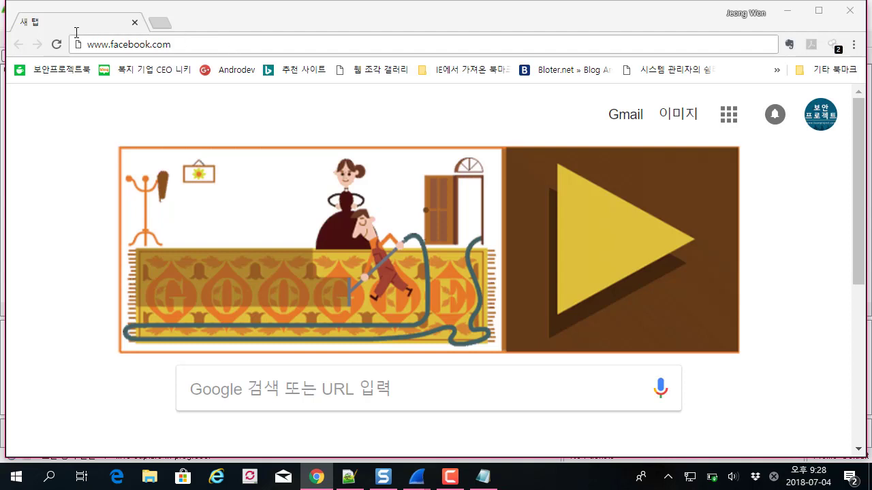
click(223, 46)
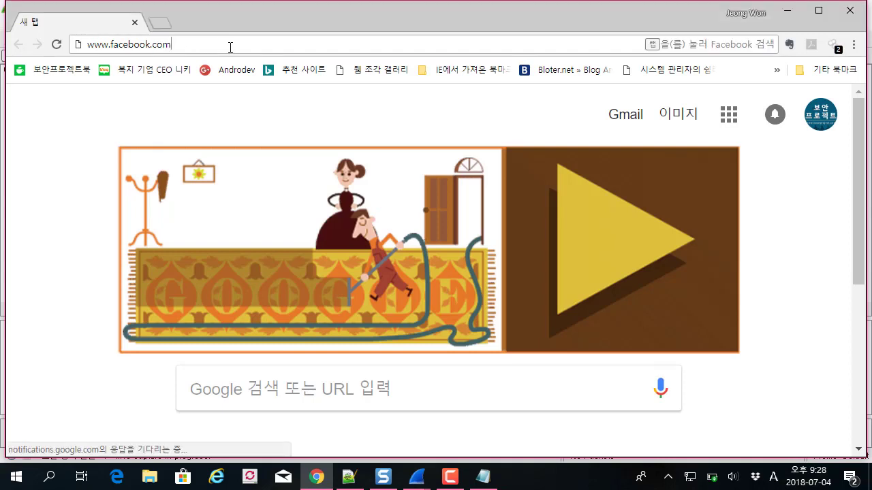
drag(67, 40, 171, 45)
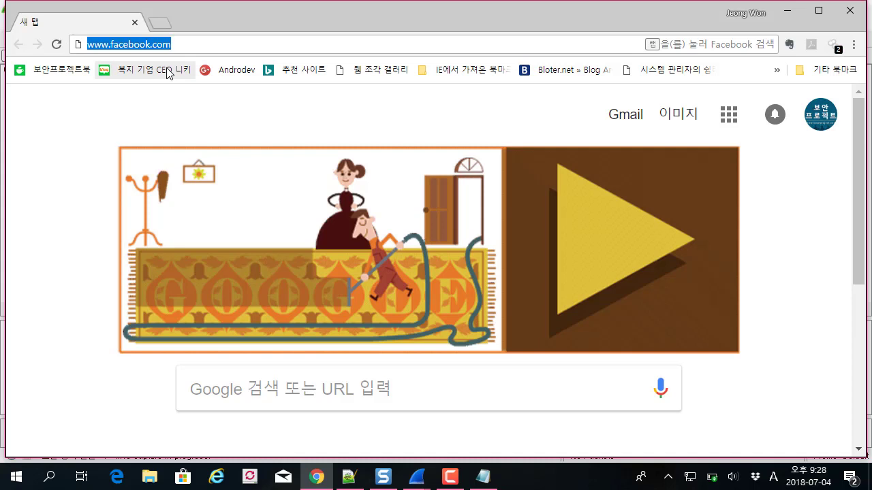
text(www.daum.net)
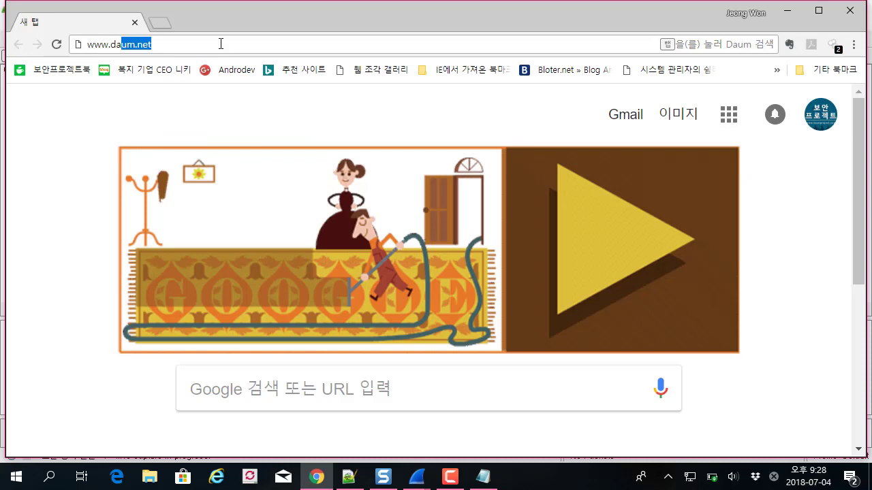
key(Return)
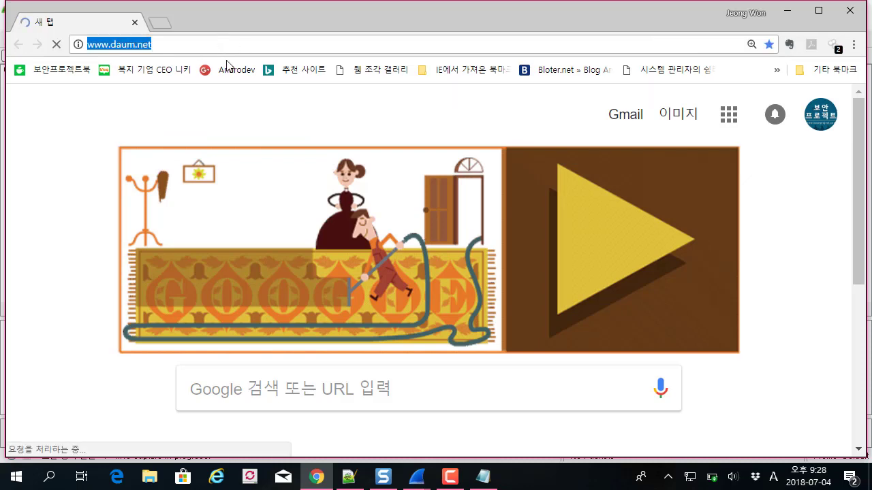
key(alt+Tab)
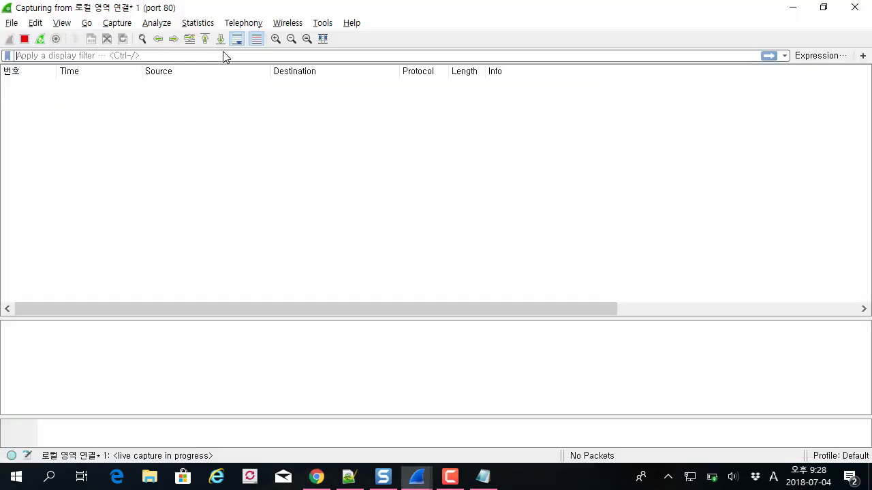
key(alt+Tab)
key(ctrl+l)
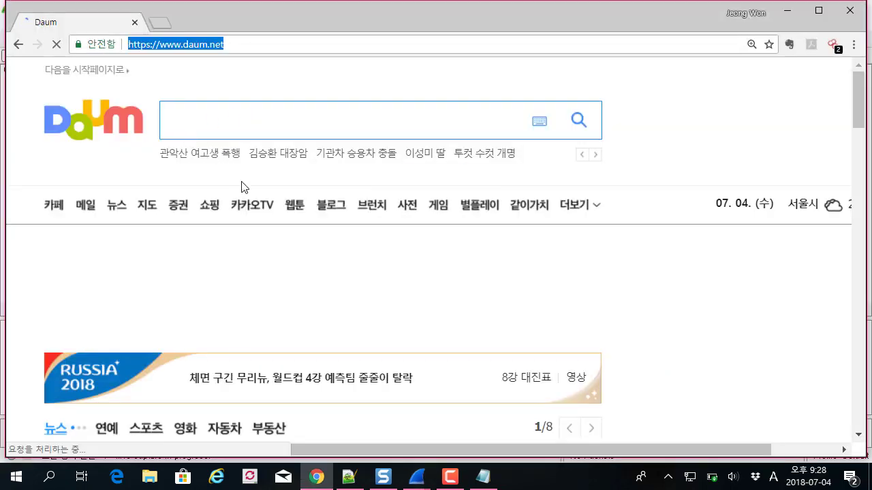
key(Escape)
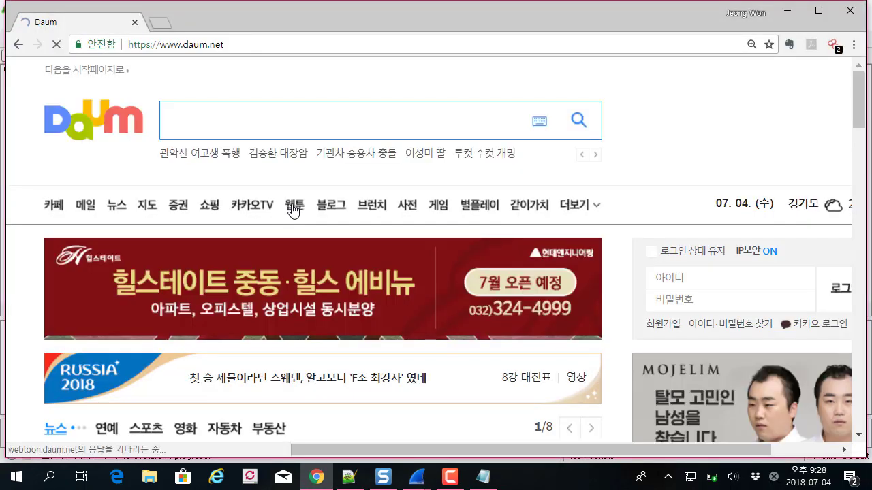
key(alt+Tab)
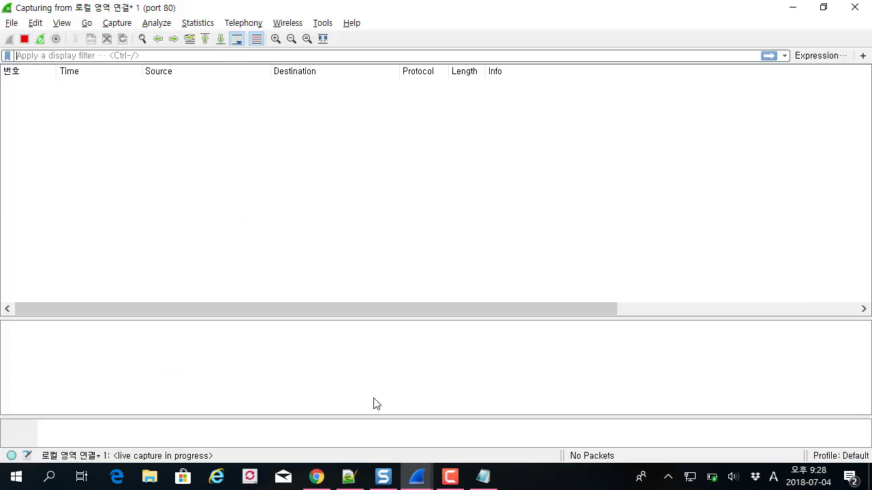
click(455, 480)
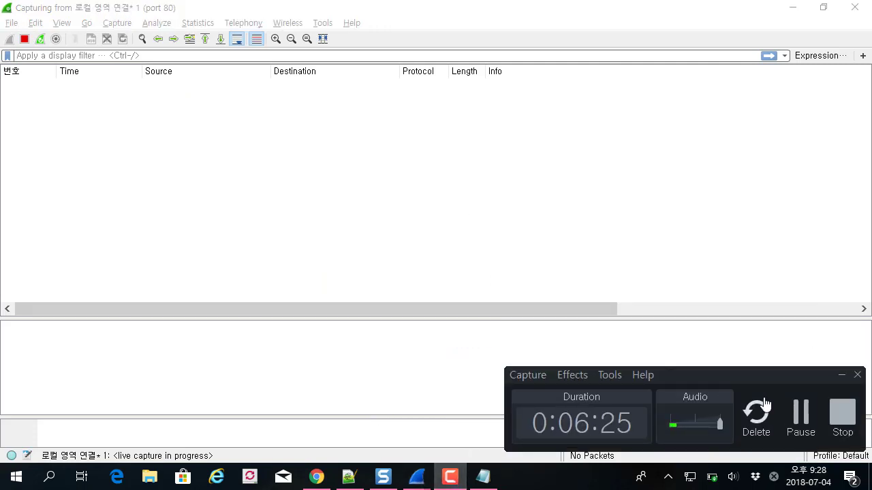
click(800, 423)
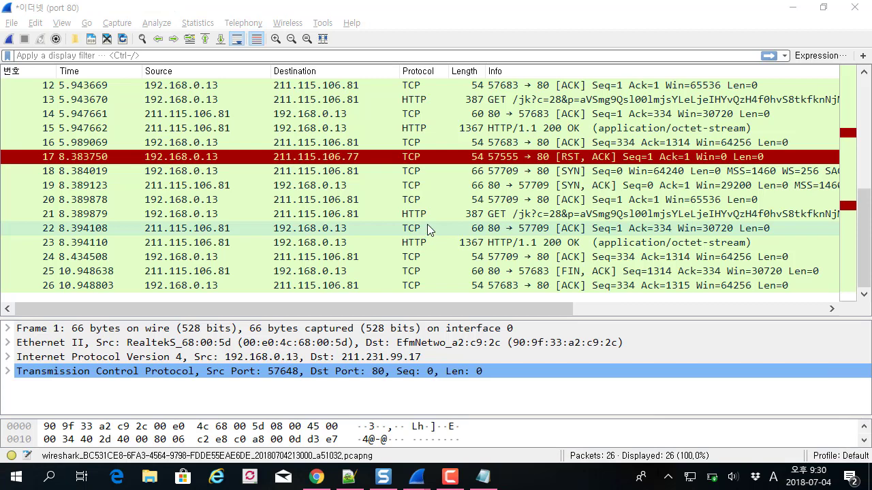
Inspect individual packets from 14 to 16 in the port 80 capture of the 이더넷 interface.
click(253, 144)
click(168, 129)
click(163, 143)
click(169, 124)
click(159, 117)
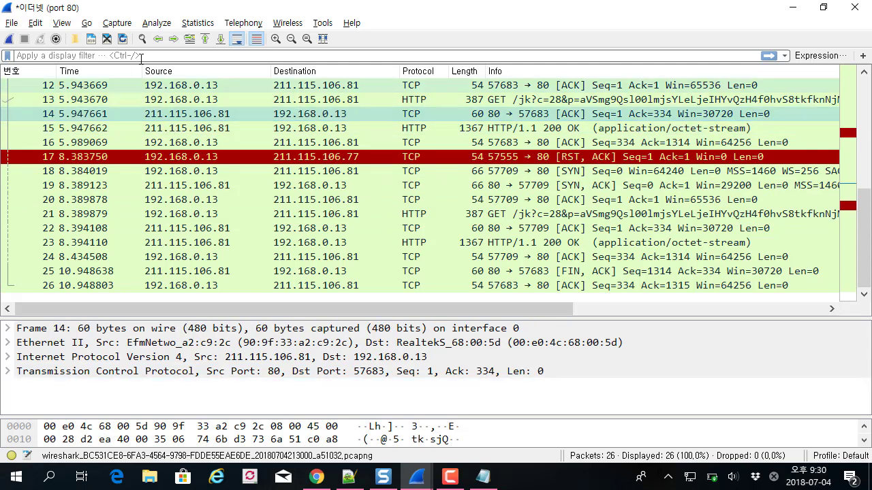
Open the capture options, select the 이더넷 interface and expand its addresses.
click(117, 22)
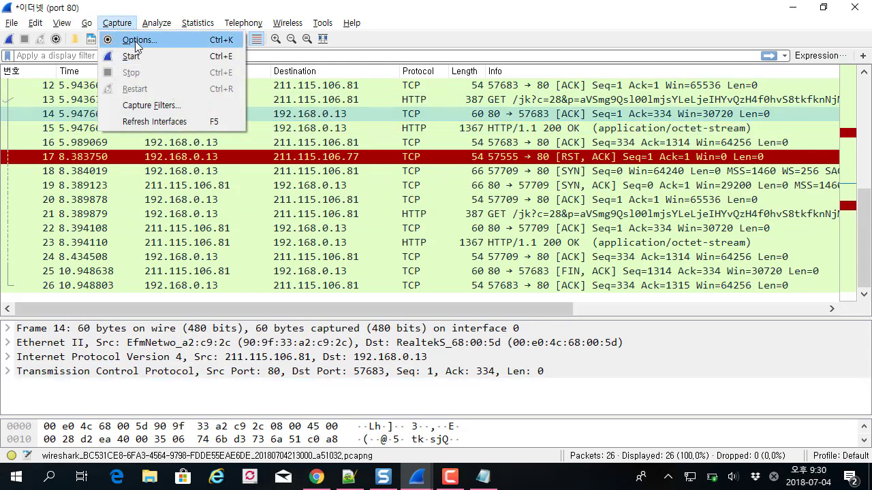
click(135, 40)
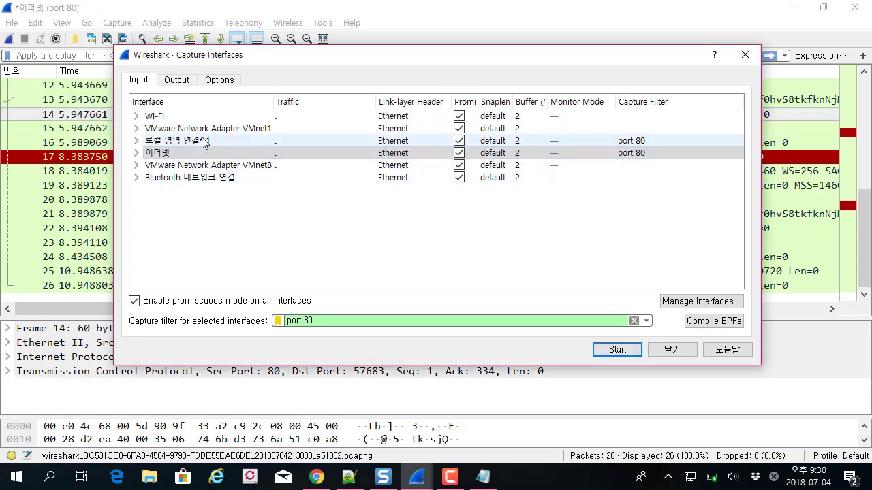
click(237, 154)
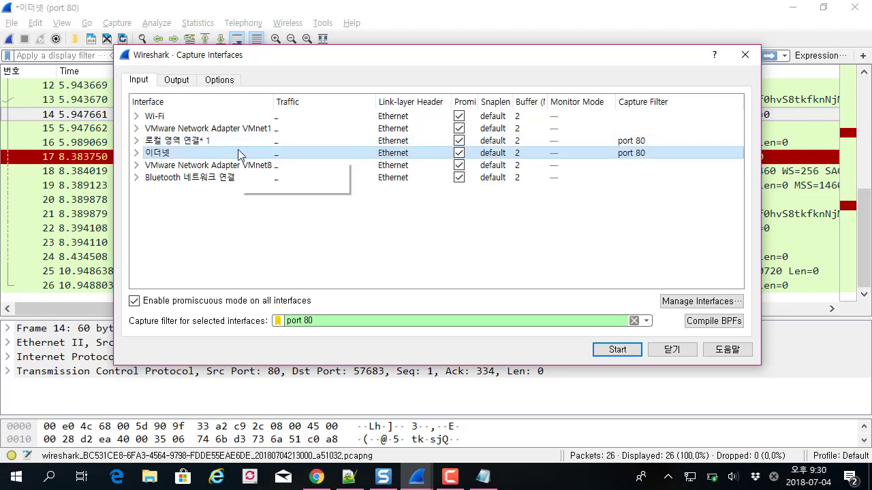
click(172, 156)
drag(227, 58, 183, 49)
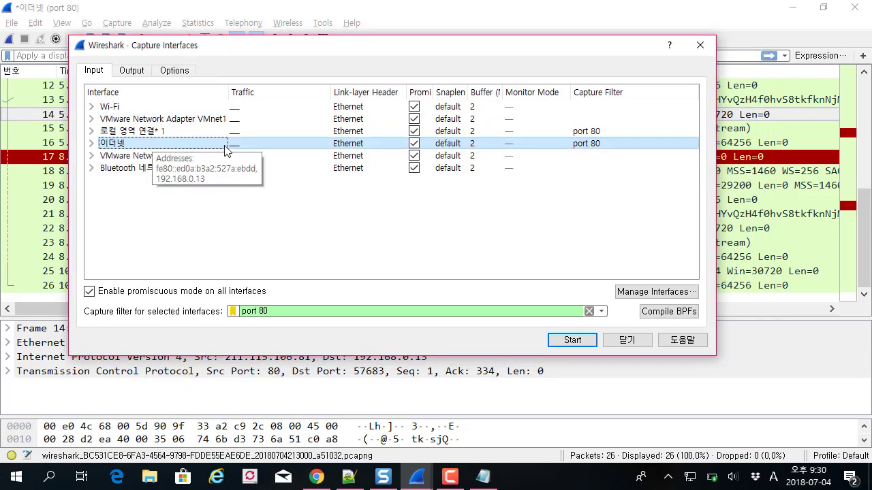
double_click(128, 147)
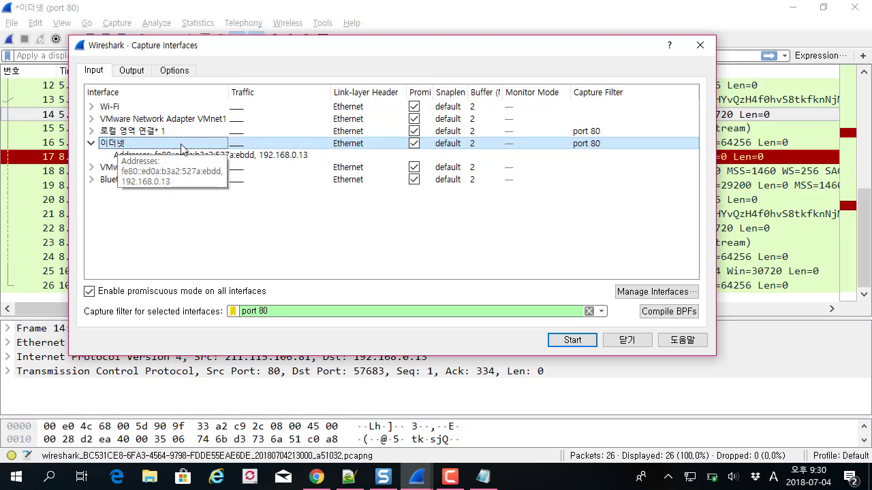
Choose the saved filter "TCP or UDP port 80 (HTTP): port 80" for the 이더넷 interface.
click(294, 310)
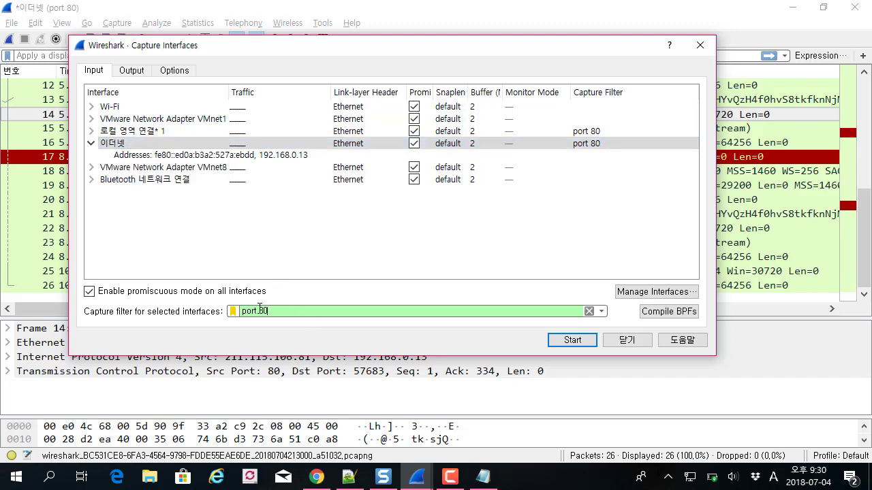
click(235, 312)
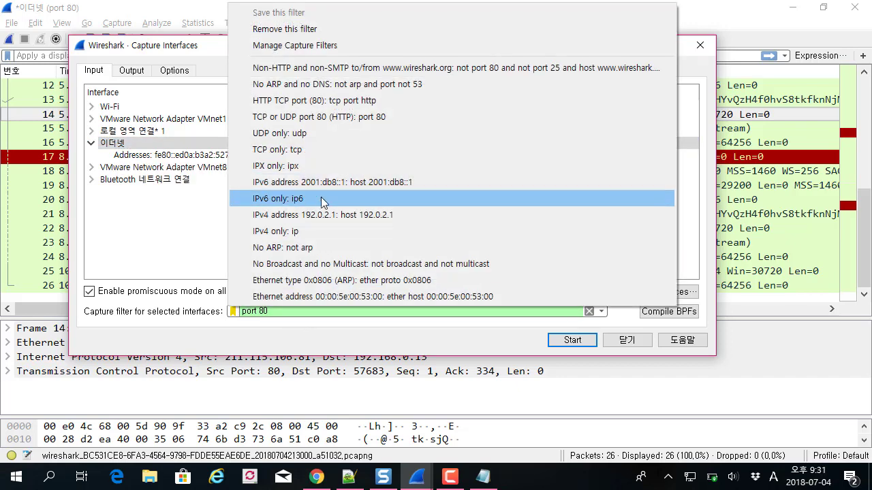
click(374, 116)
Clear the capture filter of the 이더넷 interface.
drag(308, 312, 215, 310)
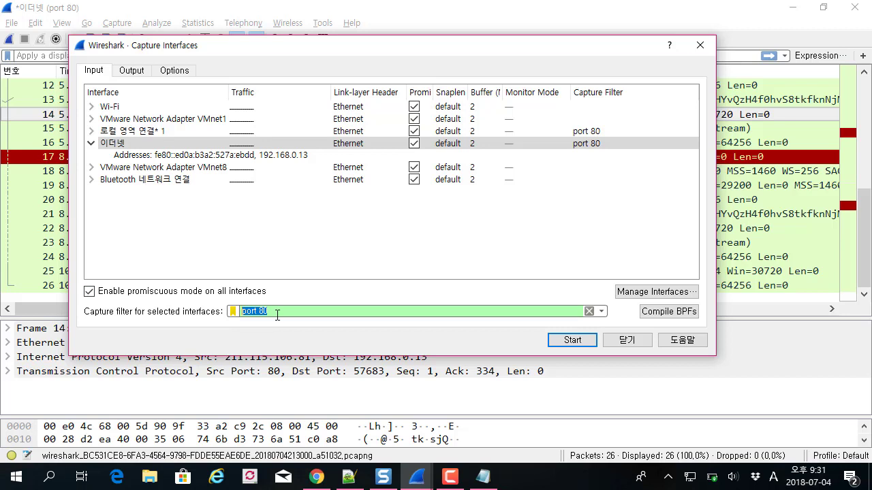
click(305, 311)
drag(290, 306, 181, 310)
key(BackSpace)
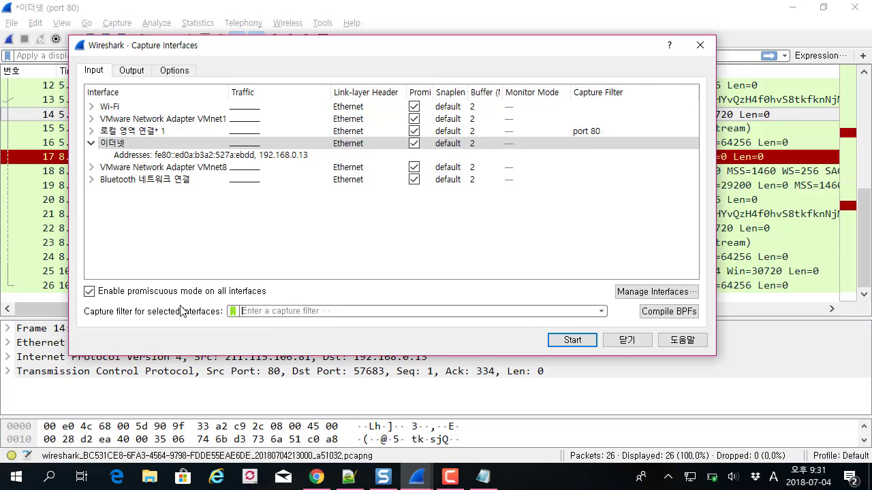
Start an unfiltered capture on the 이더넷 interface, then switch to Chrome and position its window below the first packet rows.
click(214, 148)
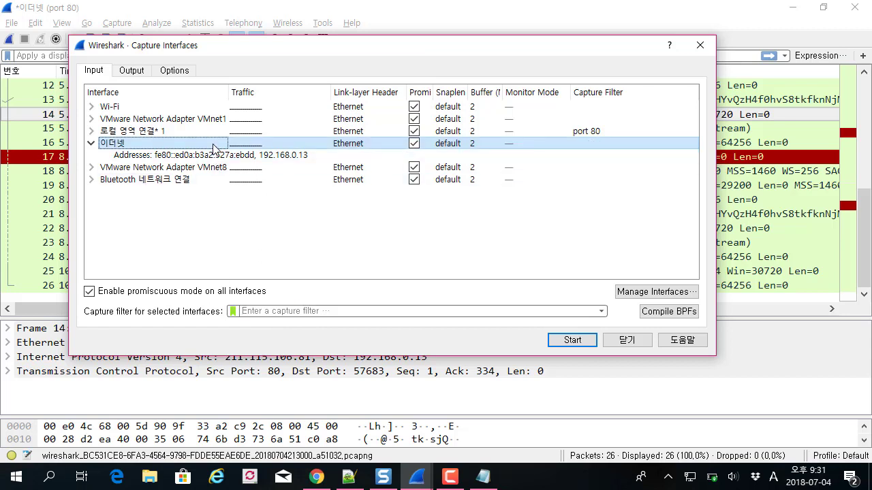
click(571, 341)
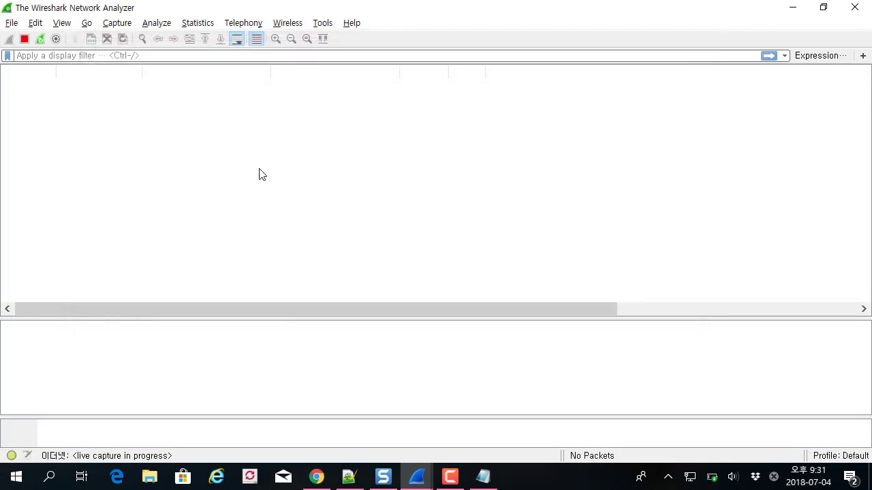
click(316, 475)
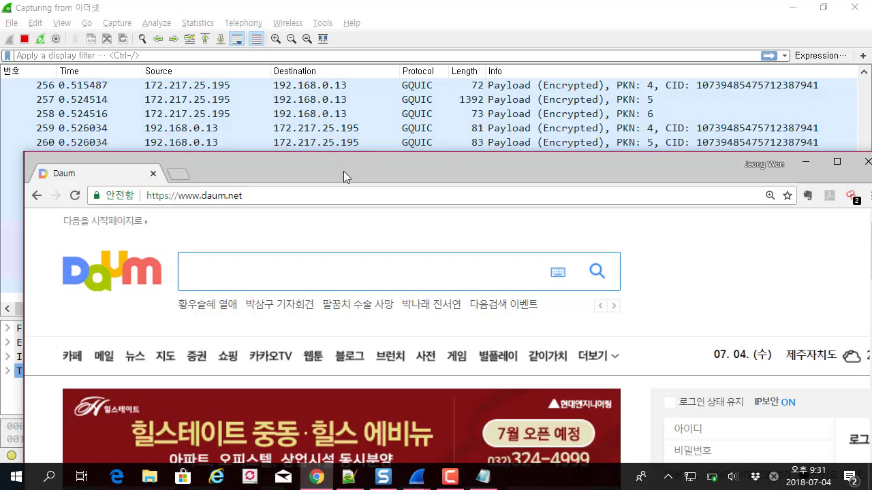
mouse_move(343, 171)
mouse_down()
mouse_move(342, 108)
mouse_move(343, 162)
mouse_up()
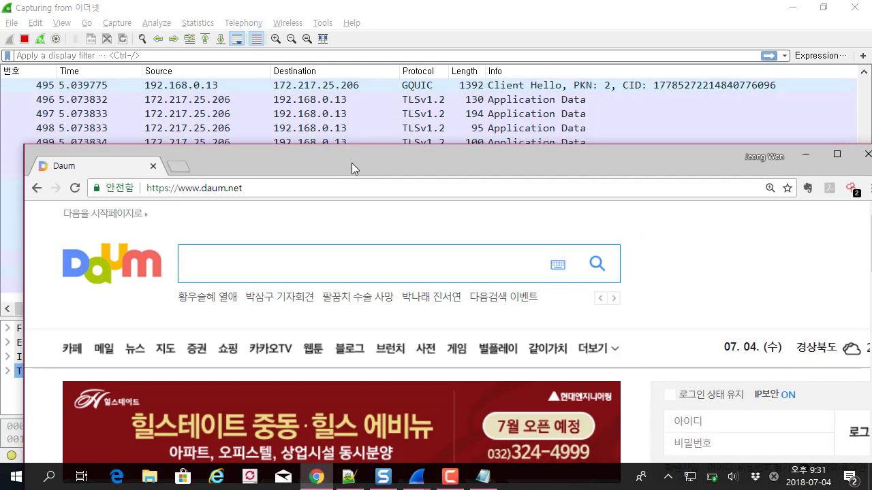
drag(381, 164, 382, 133)
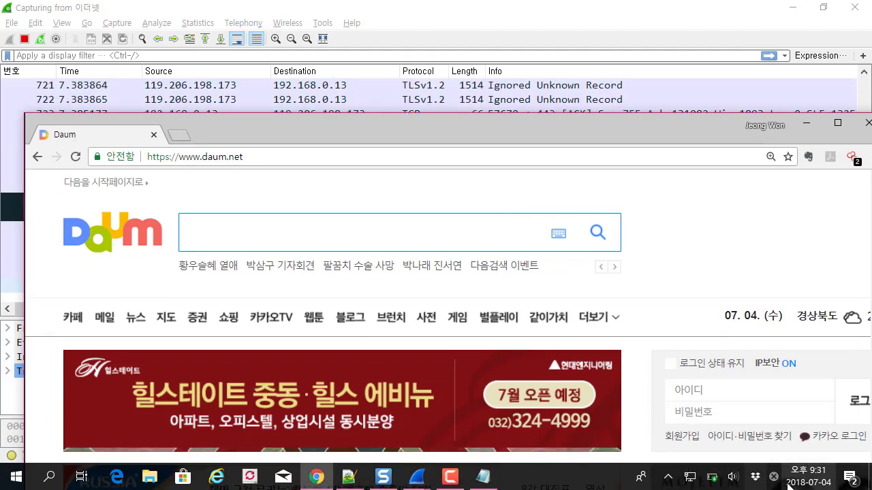
drag(496, 129, 476, 156)
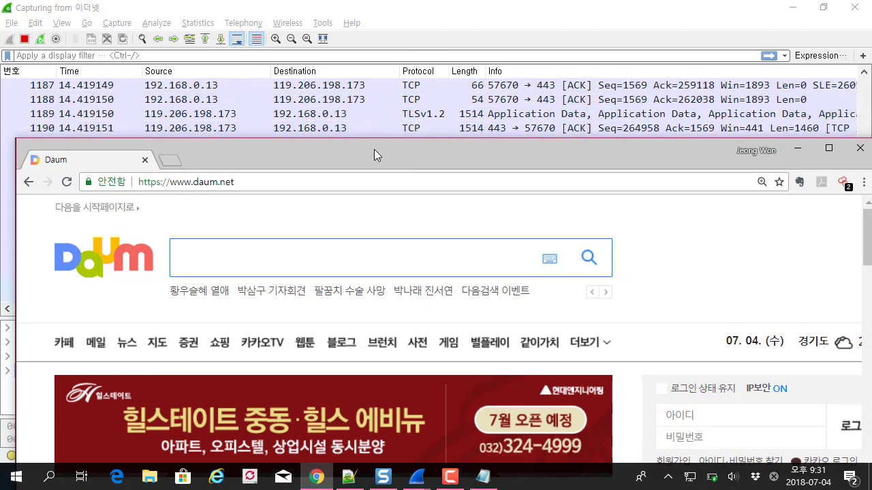
click(327, 187)
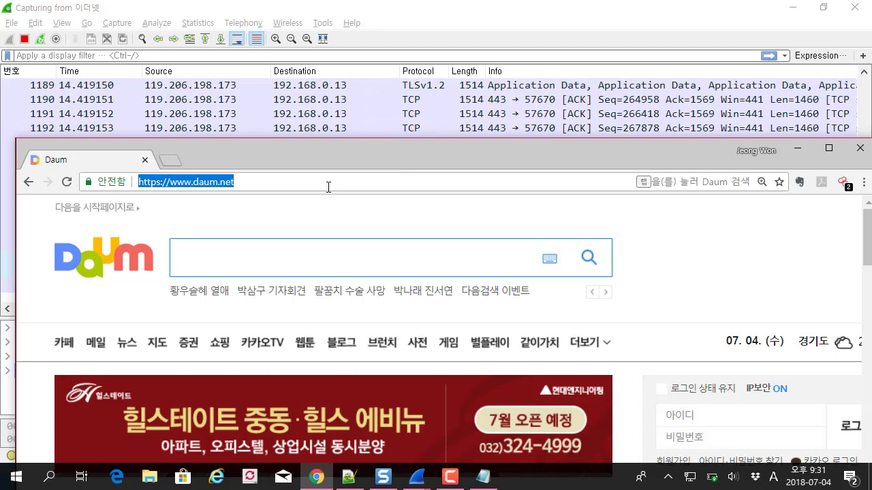
key(Return)
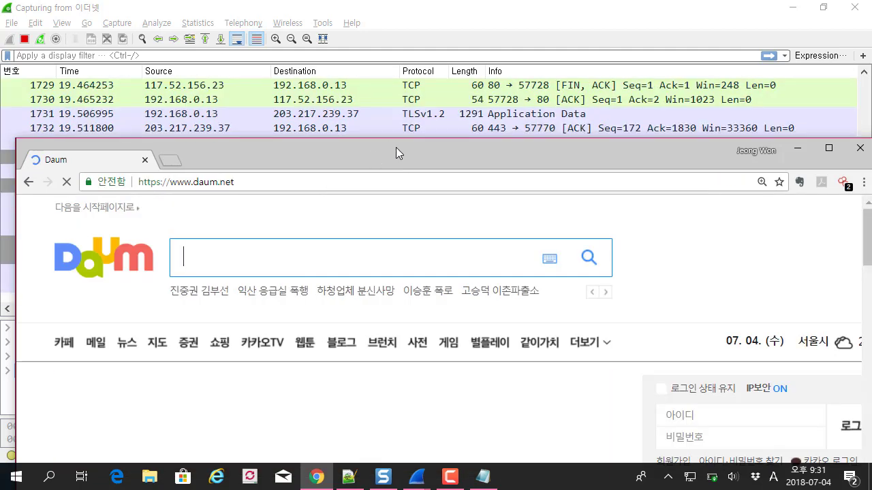
drag(422, 155, 428, 271)
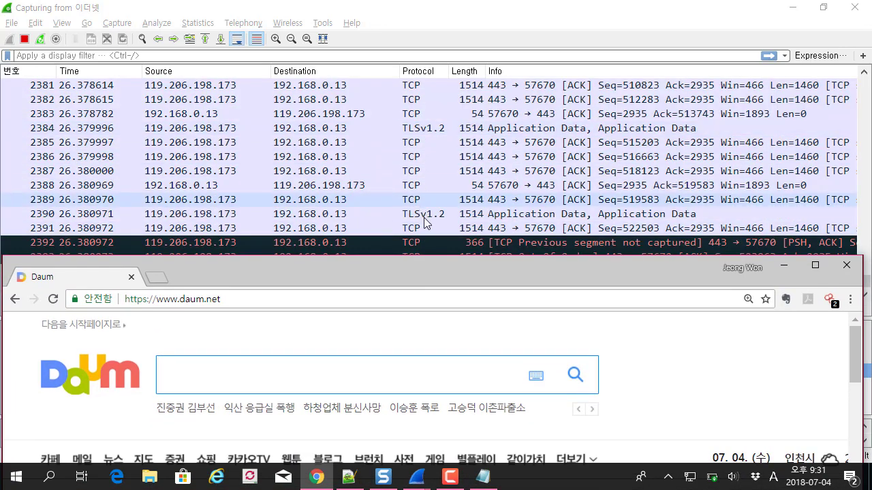
drag(434, 271, 463, 237)
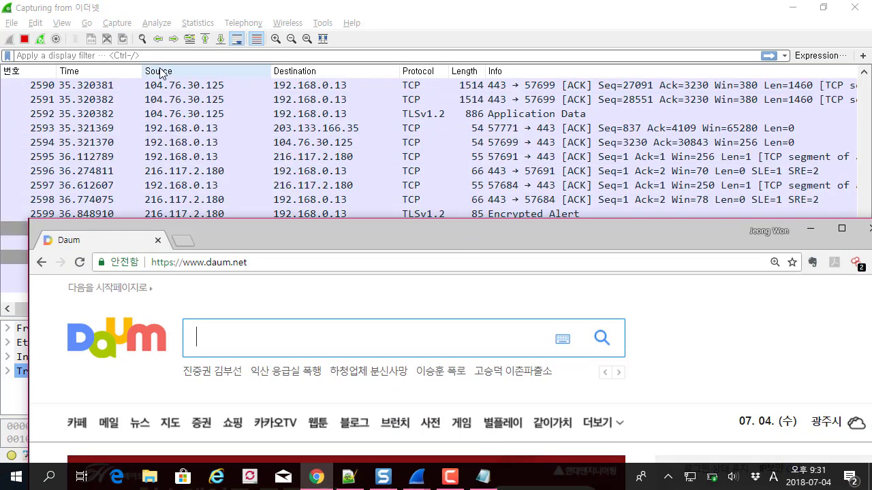
Stop the capture and start a new one on the 이더넷 interface with the saved filter "TCP or UDP port 80 (HTTP): port 80".
click(24, 39)
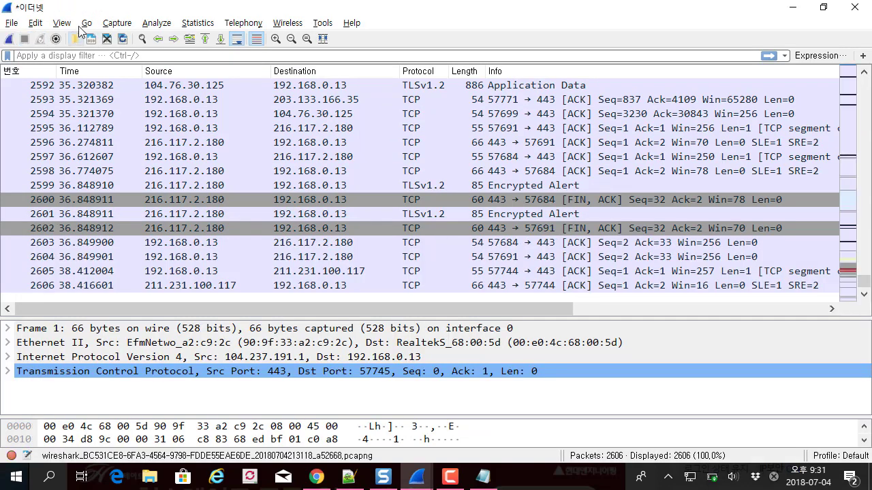
click(115, 23)
click(133, 40)
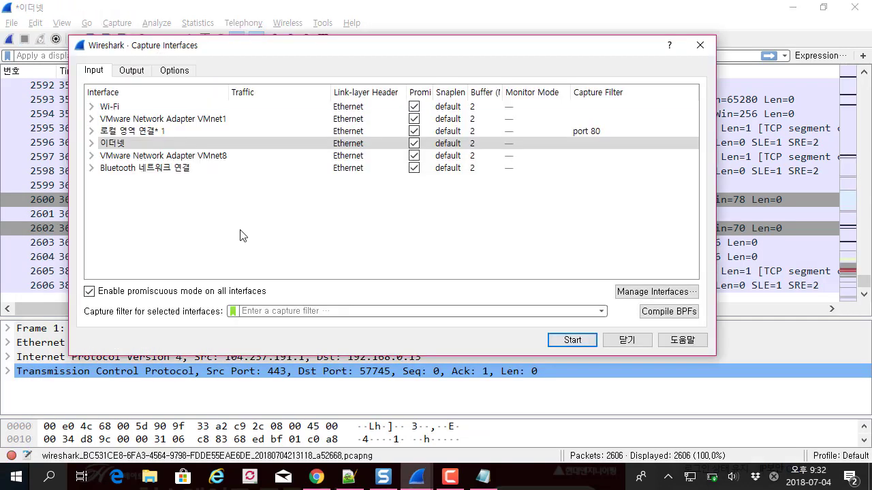
click(233, 311)
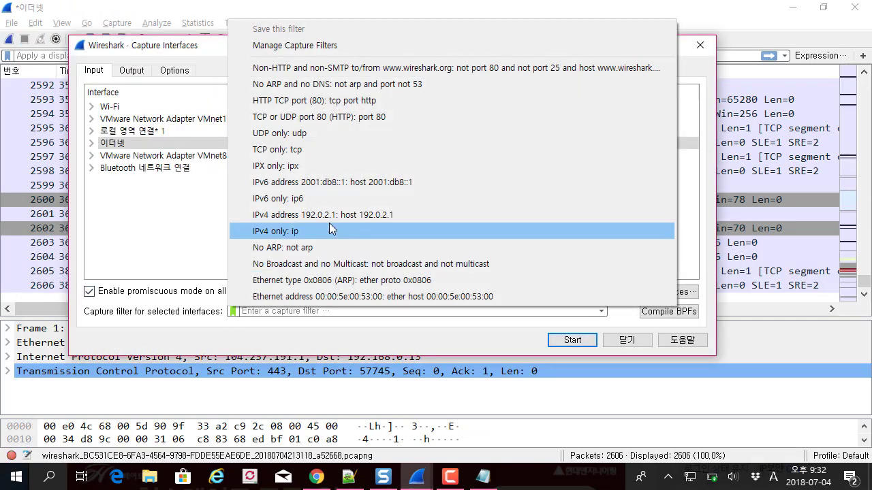
click(339, 118)
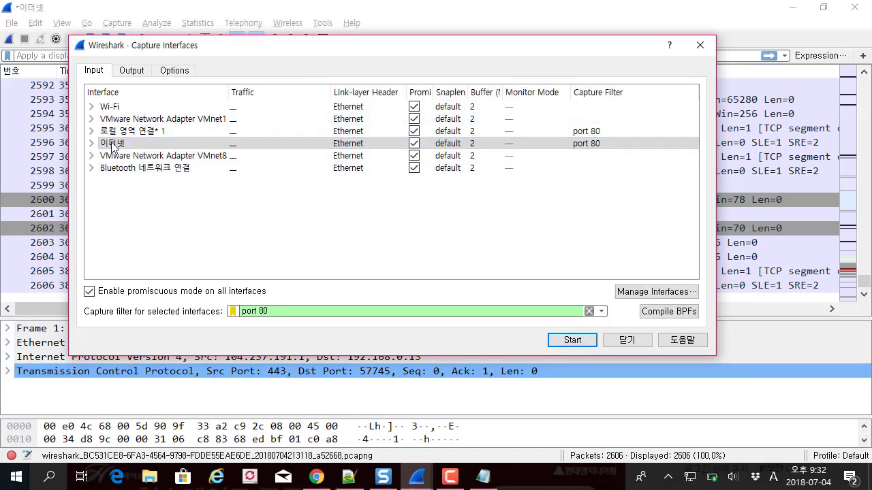
click(572, 340)
key(alt+Tab)
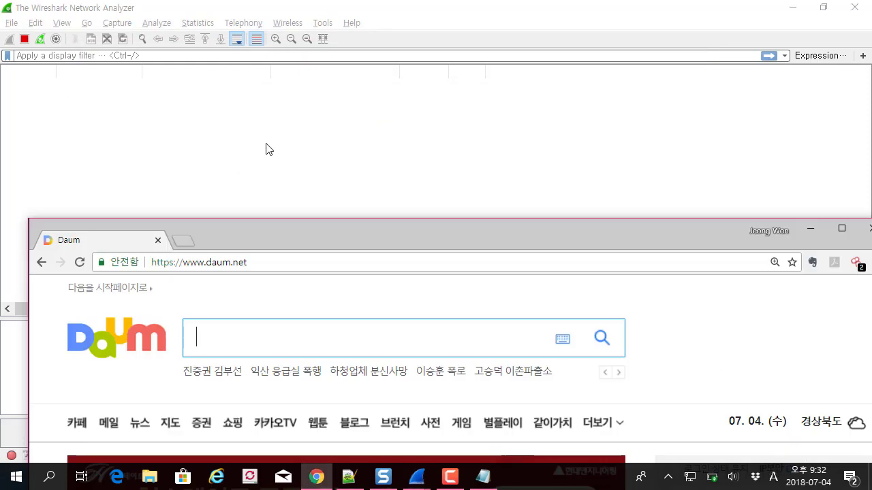
click(261, 270)
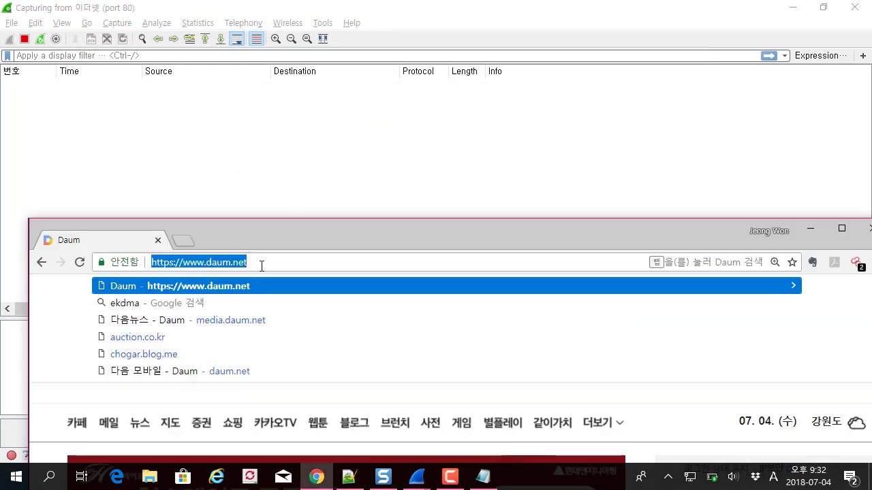
key(Return)
drag(301, 231, 385, 76)
click(237, 188)
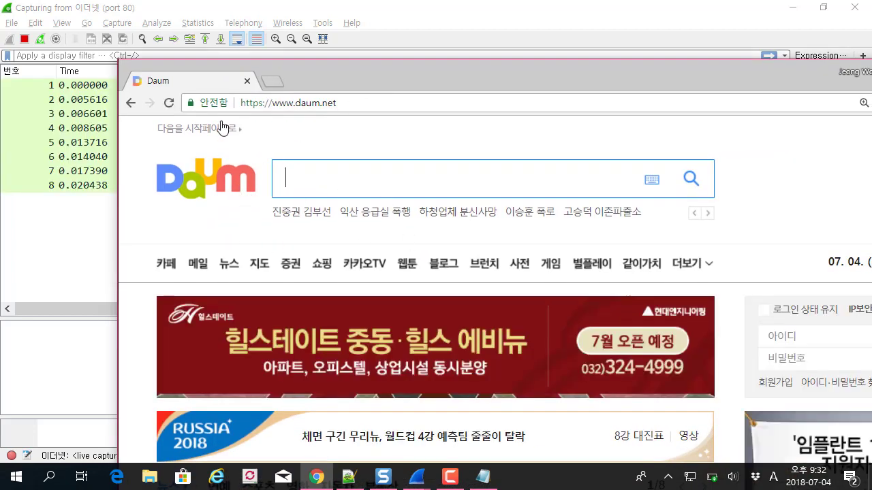
drag(339, 74, 381, 74)
click(403, 266)
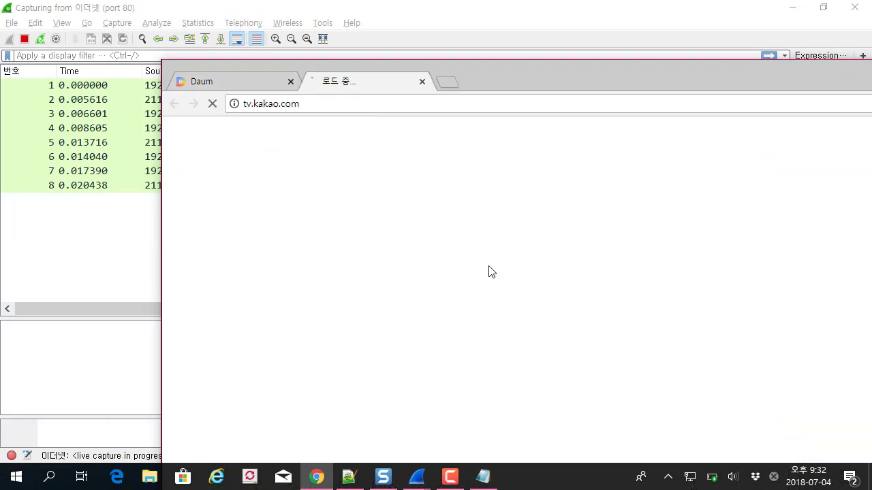
Switch to Wireshark and examine the protocols and ports of the packets in the running port 80 capture.
click(420, 29)
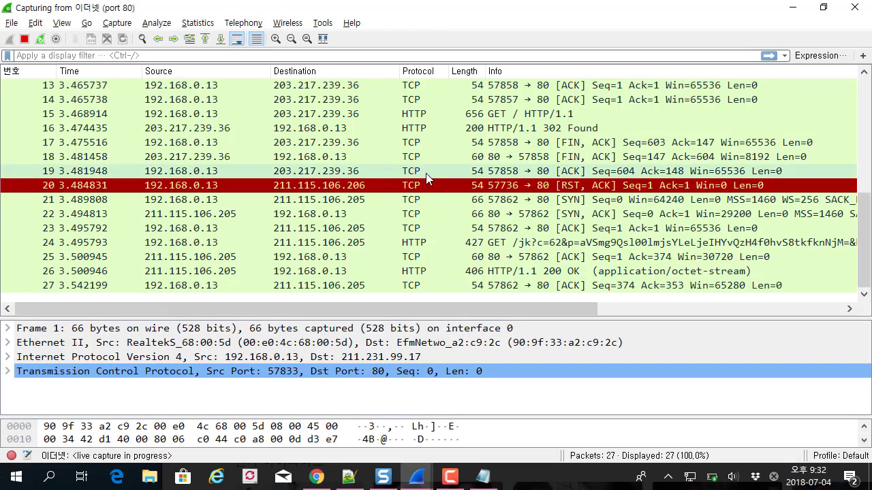
click(427, 139)
click(427, 131)
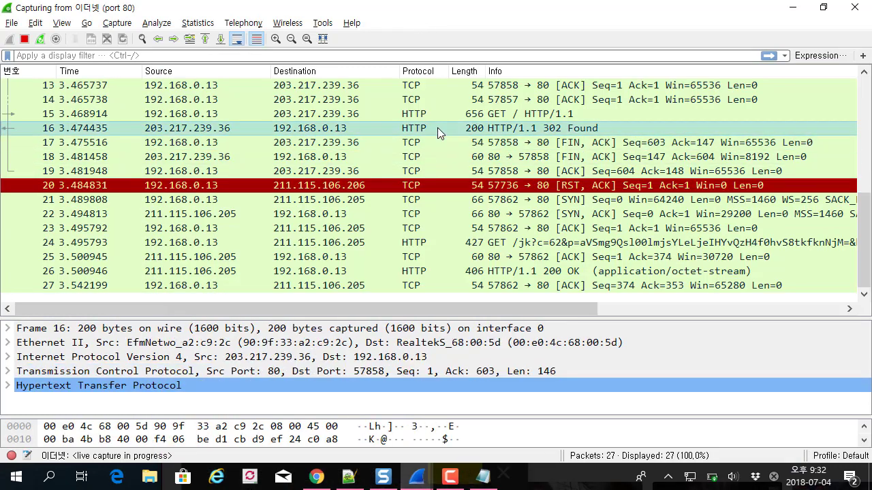
click(432, 135)
click(438, 200)
scroll(440, 205, up, 5)
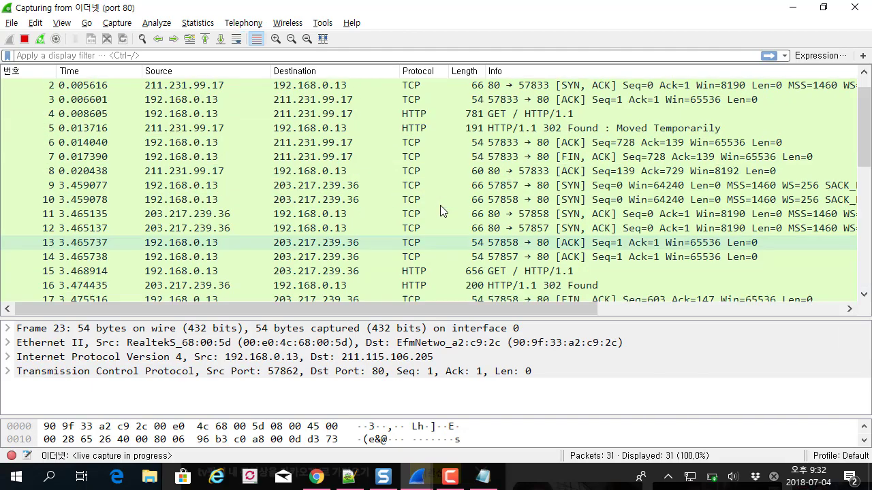
scroll(440, 207, down, 4)
scroll(440, 207, down, 2)
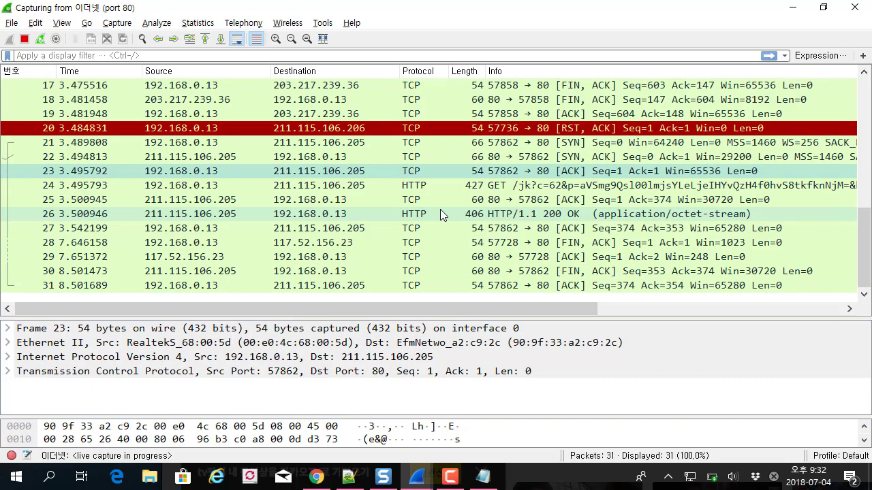
Open the SK(에스케이) vs 넥센 KBO리그 live stream in Chrome, then inspect packet 27 in Wireshark's running capture.
key(alt+Tab)
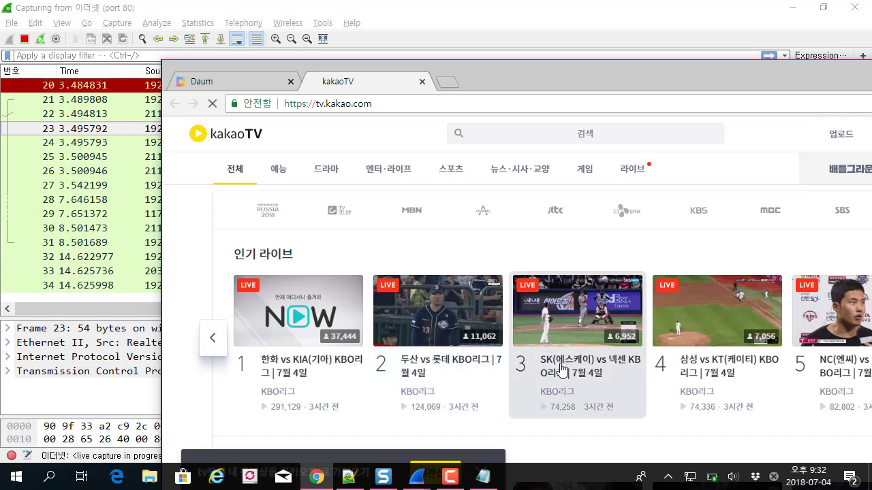
click(545, 320)
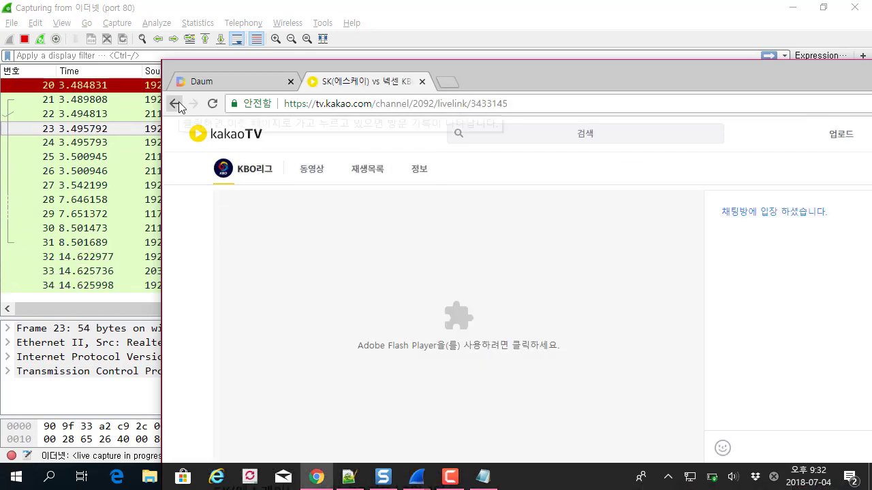
click(277, 9)
click(394, 186)
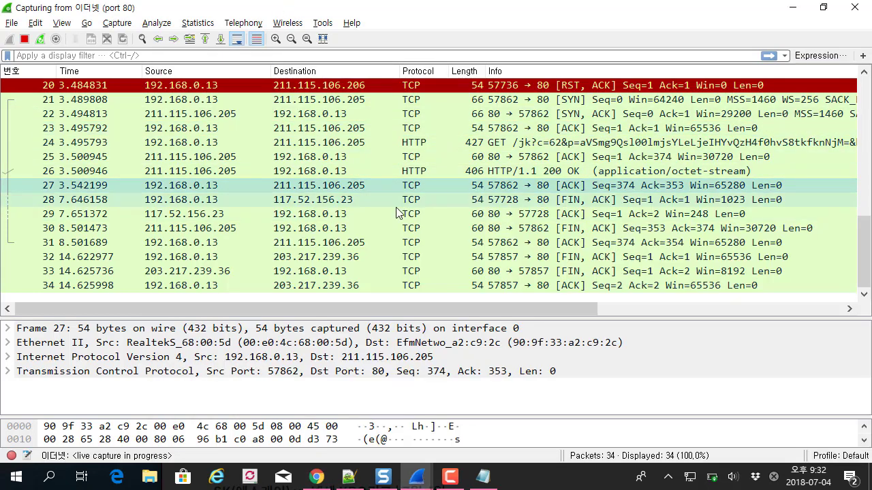
Switch to Chrome, open the 동영상 page of the KBO리그 channel and return to the Daum tab.
key(alt+Tab)
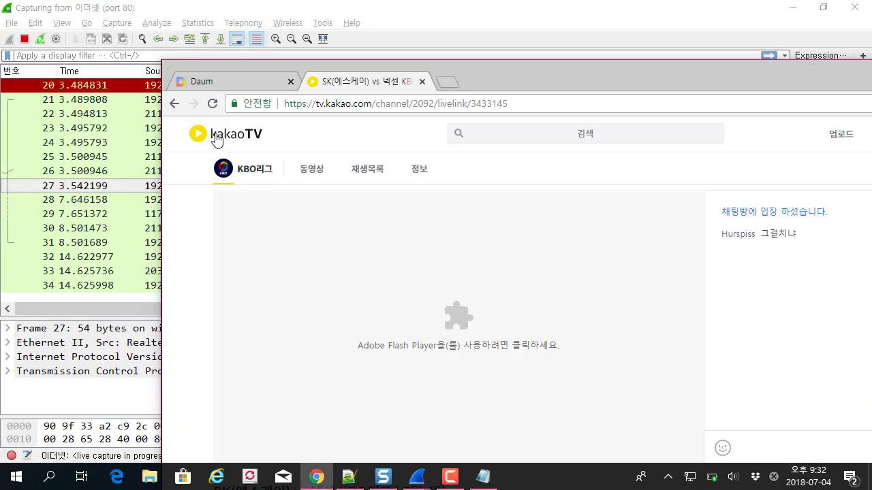
click(314, 179)
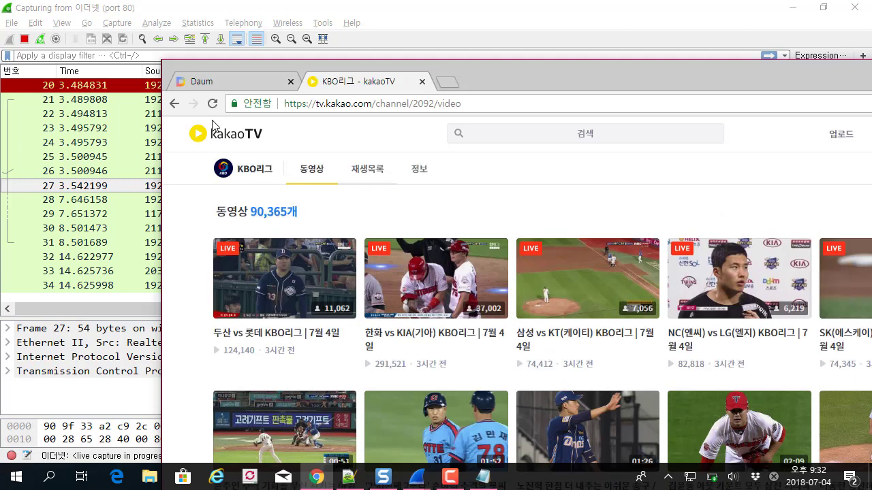
click(206, 85)
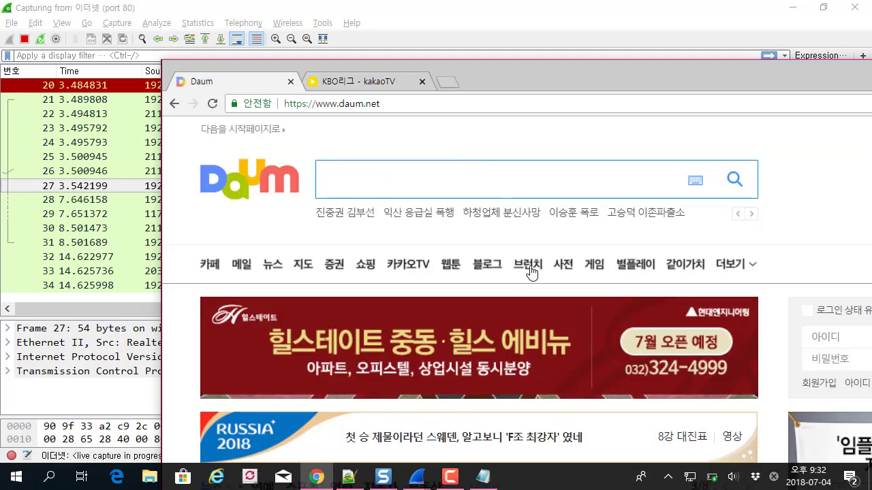